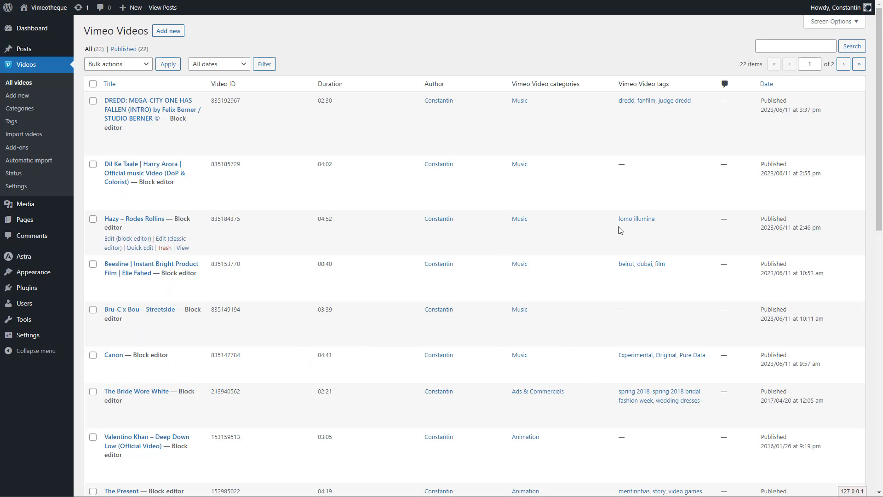
pyautogui.scroll(-4, 558, 345)
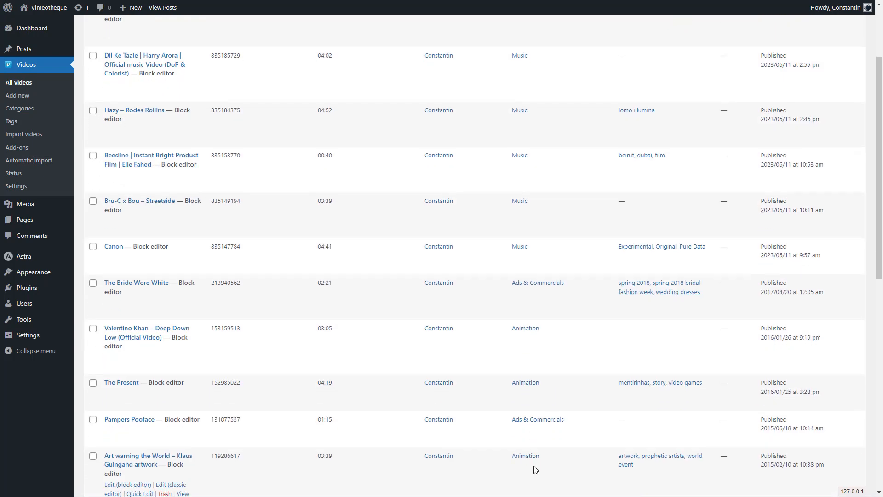
pyautogui.scroll(3, 548, 438)
pyautogui.scroll(1, 546, 422)
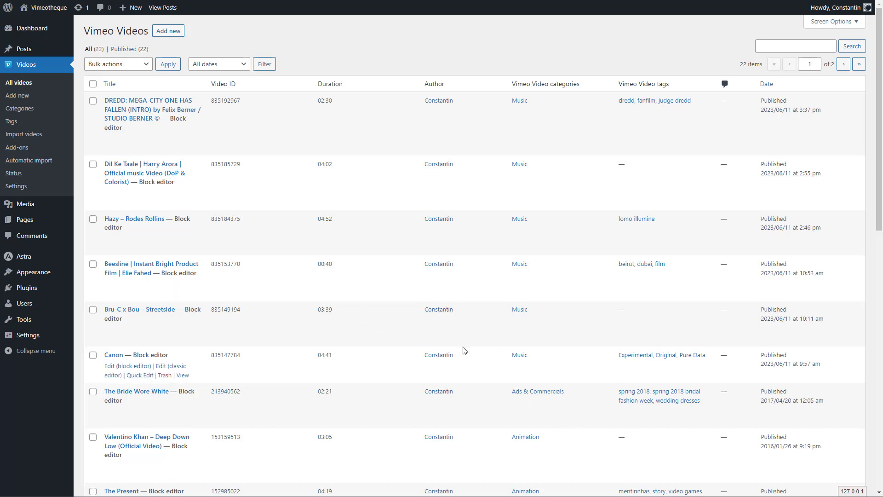
# Step: Open the Playlist page for editing and insert a Video playlist block
pyautogui.click(23, 222)
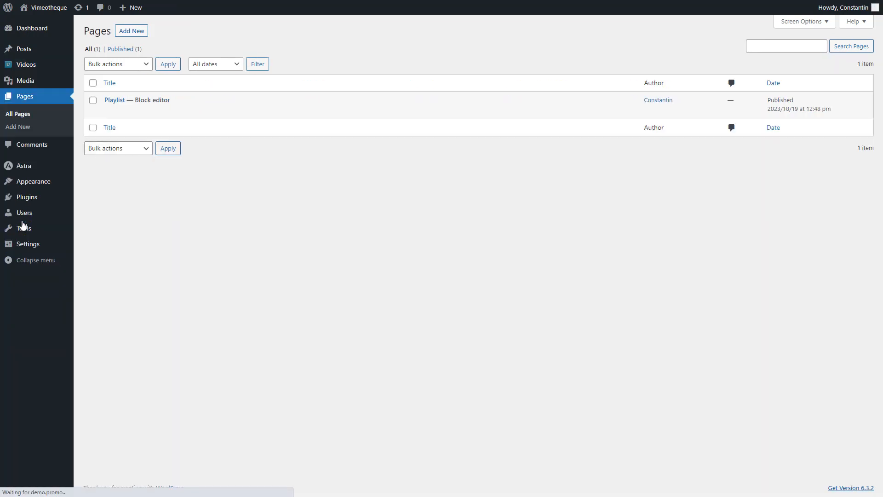
pyautogui.click(117, 100)
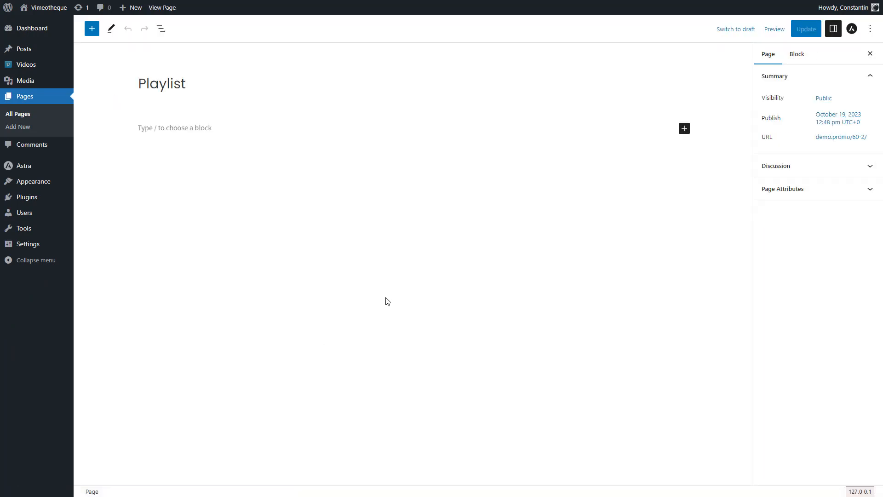
pyautogui.click(685, 129)
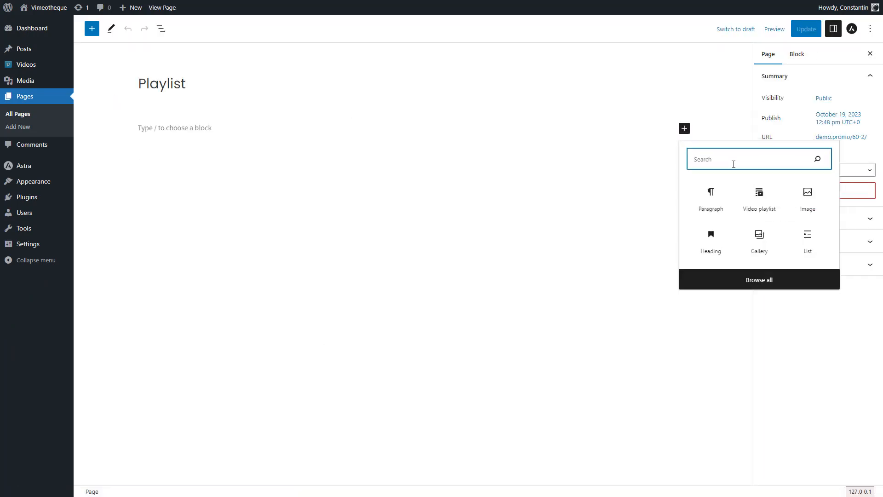
pyautogui.click(760, 197)
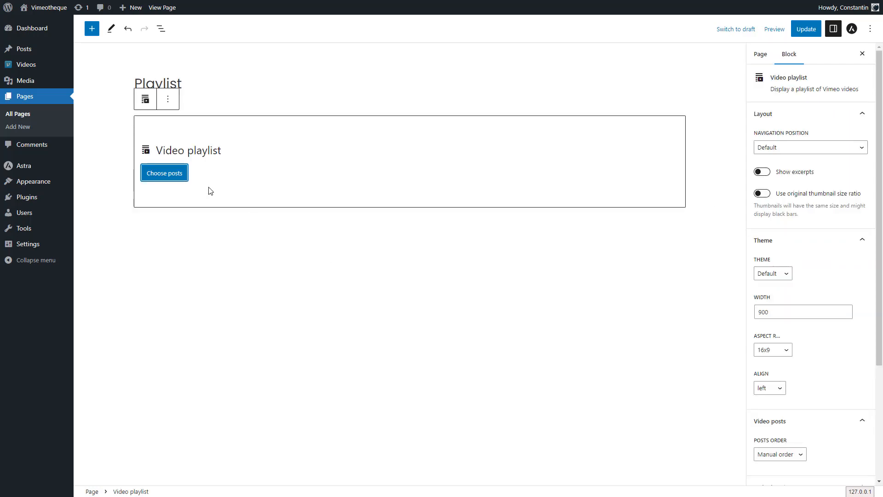
# Step: Fill the video playlist block with the posts of the Music video category
pyautogui.click(164, 174)
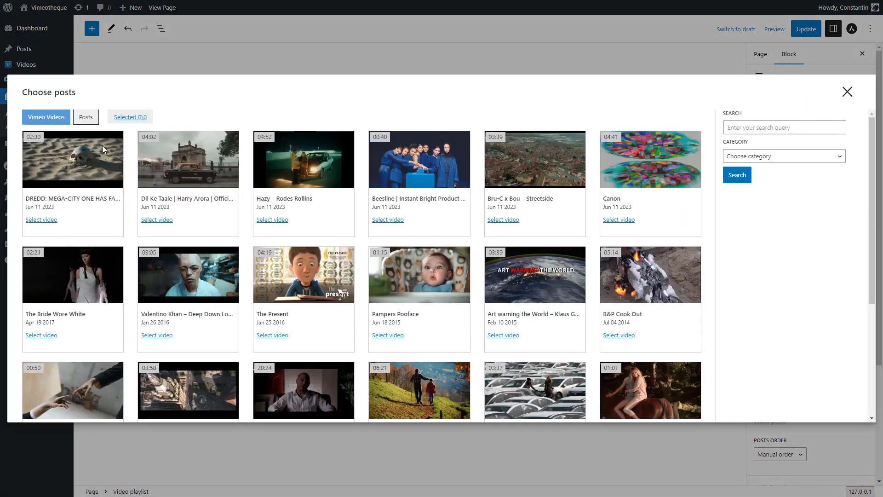
pyautogui.click(132, 117)
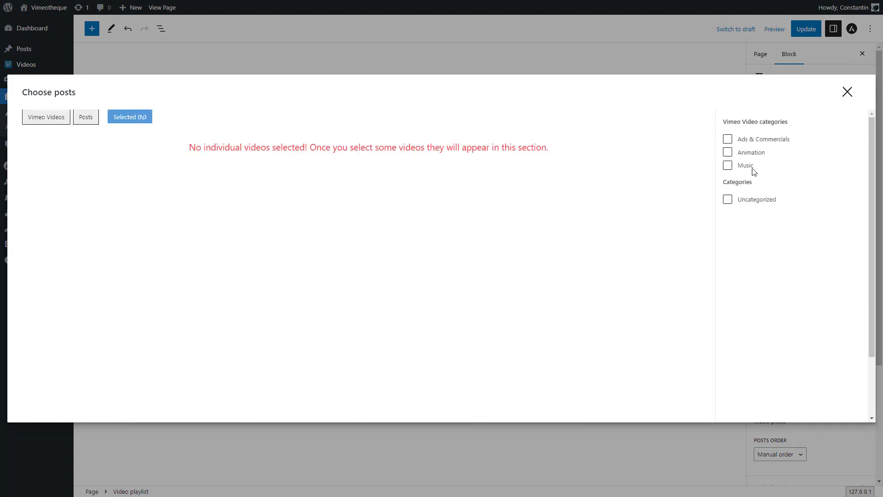
pyautogui.click(731, 170)
pyautogui.click(848, 92)
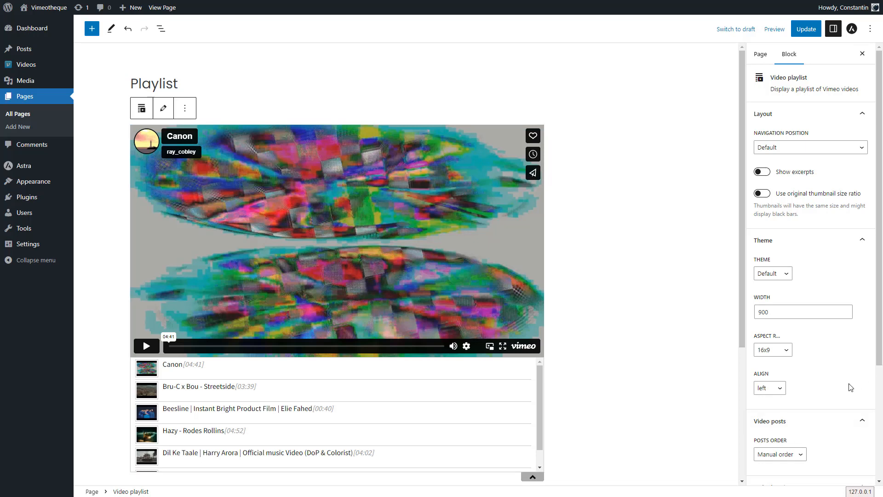
# Step: Set the playlist block's posts order to Newest first
pyautogui.scroll(-2, 828, 384)
pyautogui.scroll(-1, 221, 393)
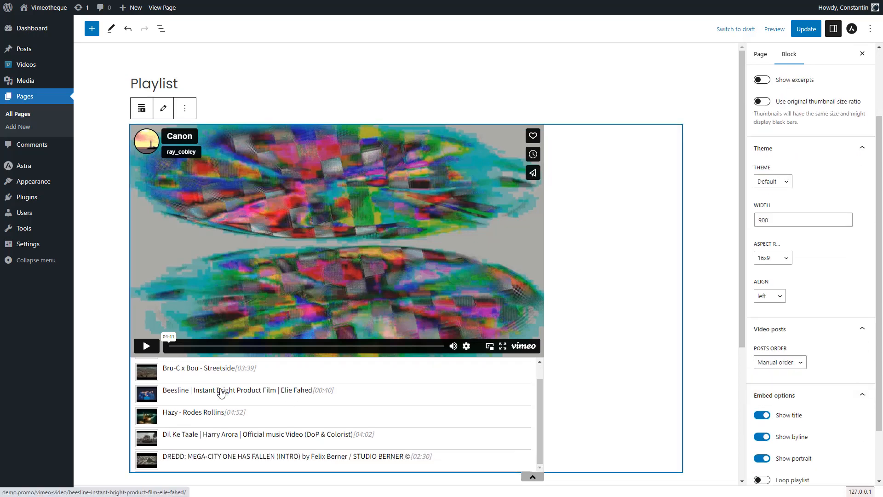
pyautogui.scroll(1, 276, 411)
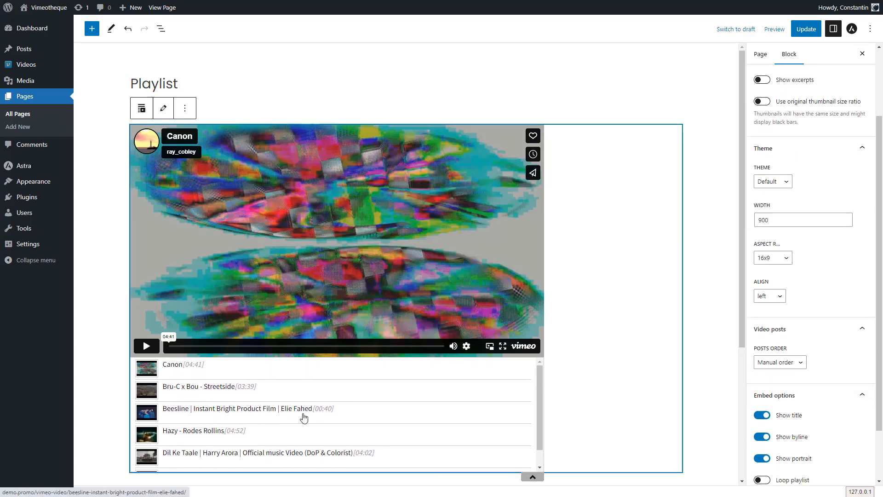
pyautogui.click(776, 363)
pyautogui.click(777, 378)
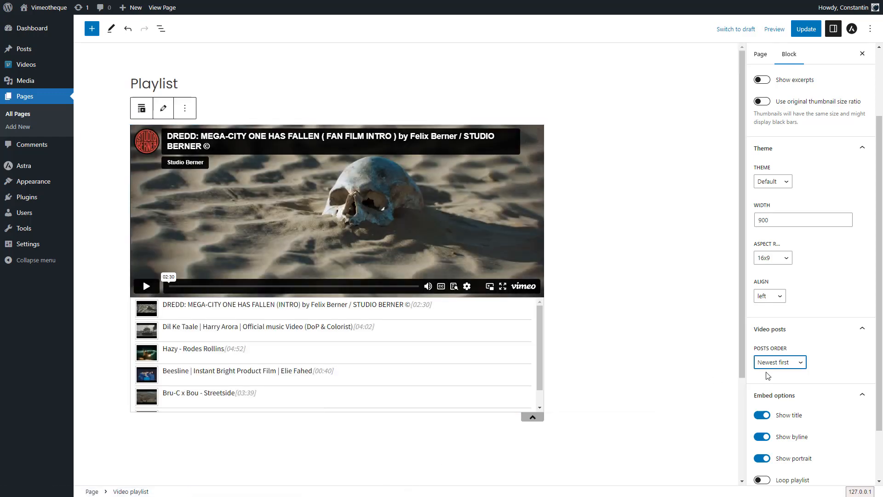
# Step: Set the playlist block's posts order to Manual order and update the page
pyautogui.click(777, 362)
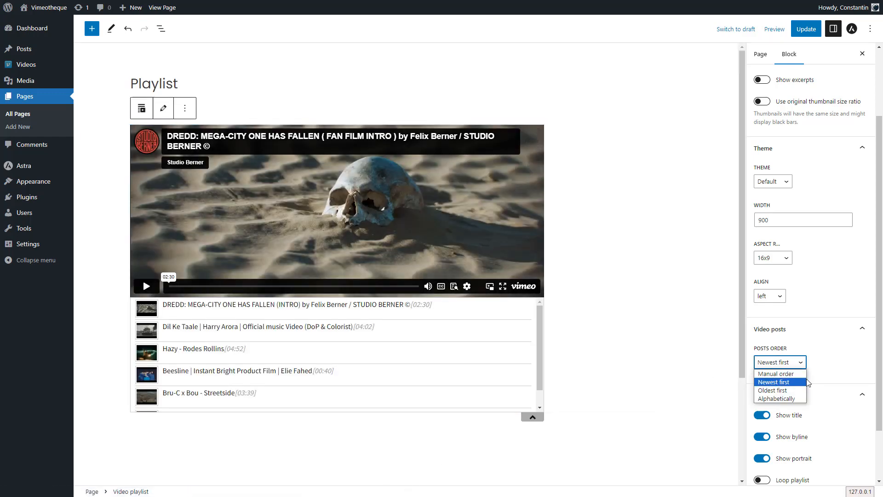
pyautogui.click(766, 374)
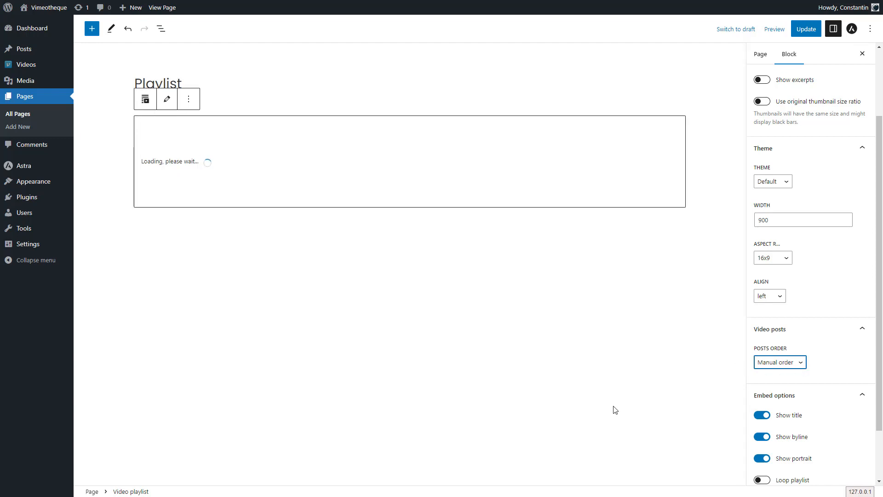
pyautogui.click(801, 31)
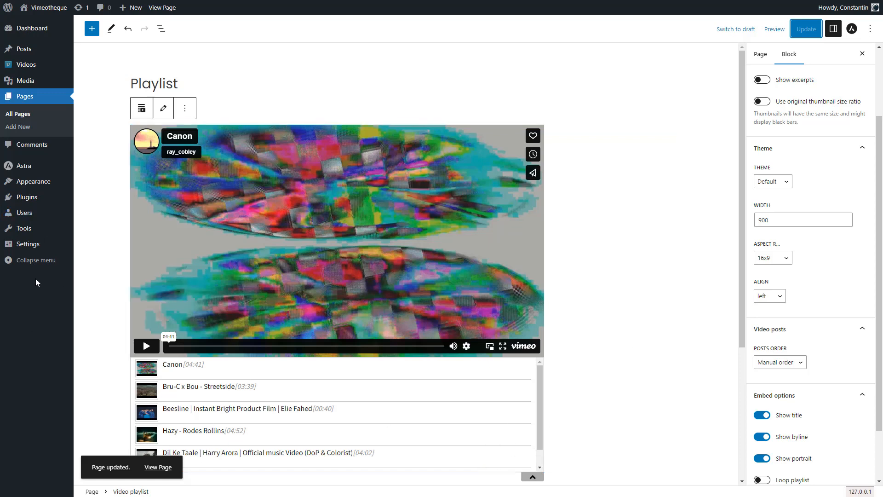
# Step: Install and activate the Intuitive Custom Post Order plugin, searching the plugin directory for "post type menu order"
pyautogui.click(27, 201)
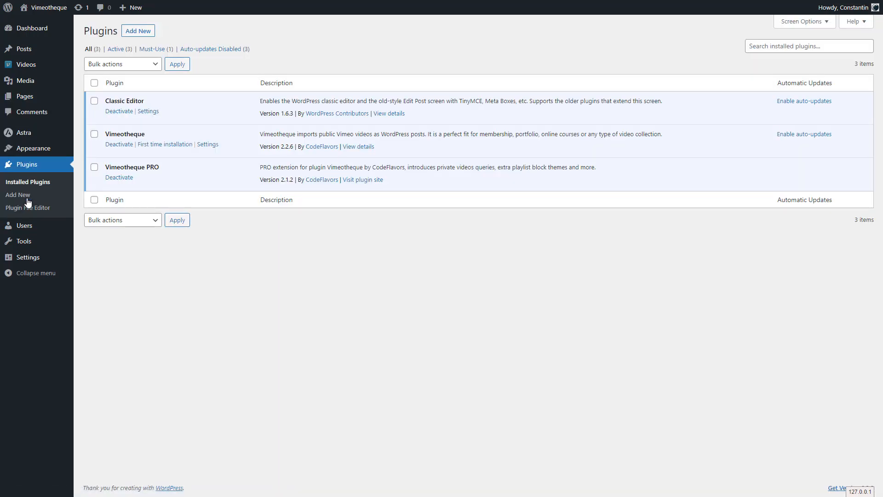
pyautogui.click(138, 32)
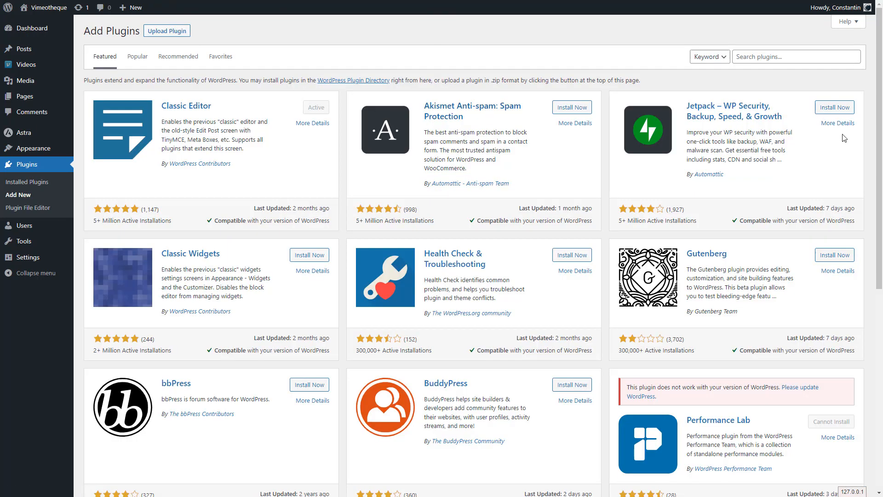
pyautogui.click(762, 57)
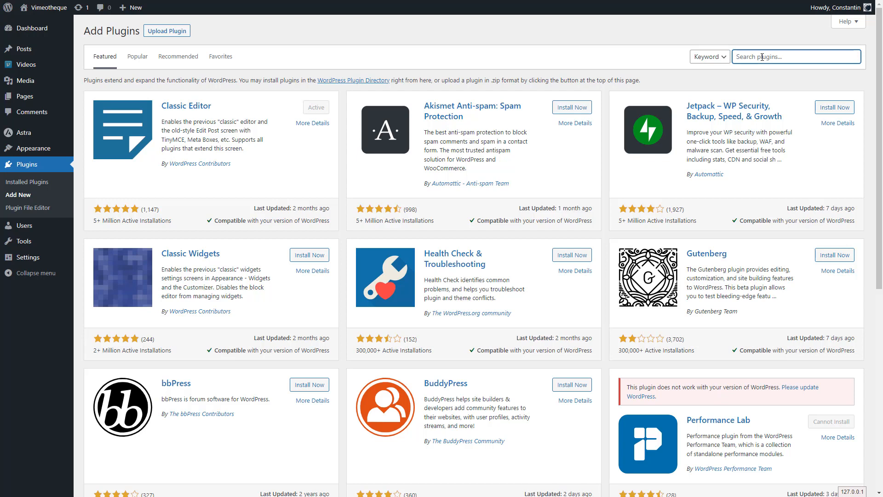
pyautogui.write('post type menu order')
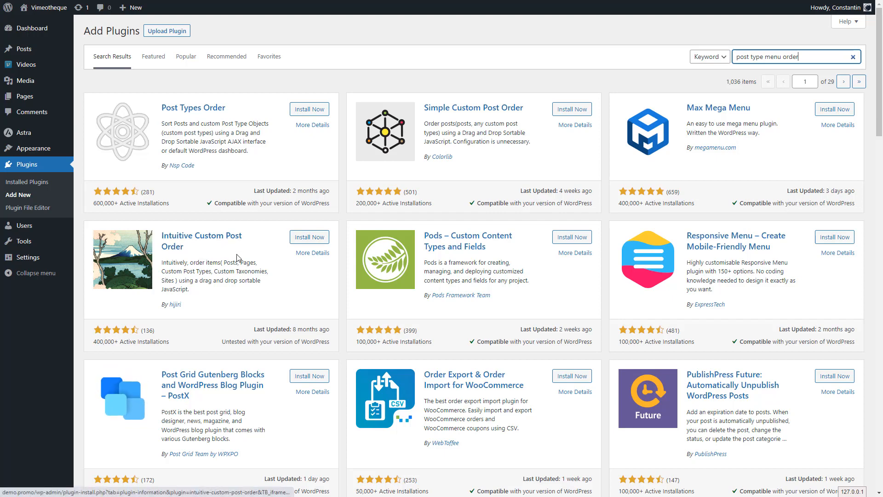
pyautogui.click(310, 238)
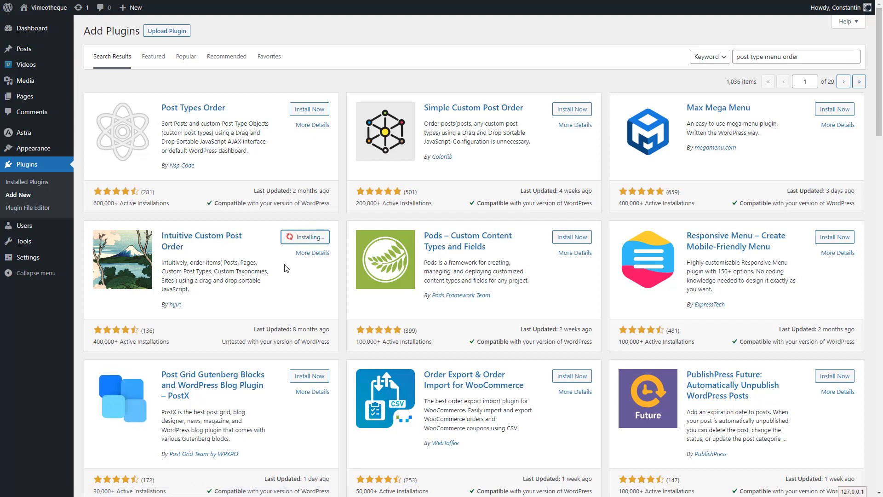
pyautogui.click(314, 237)
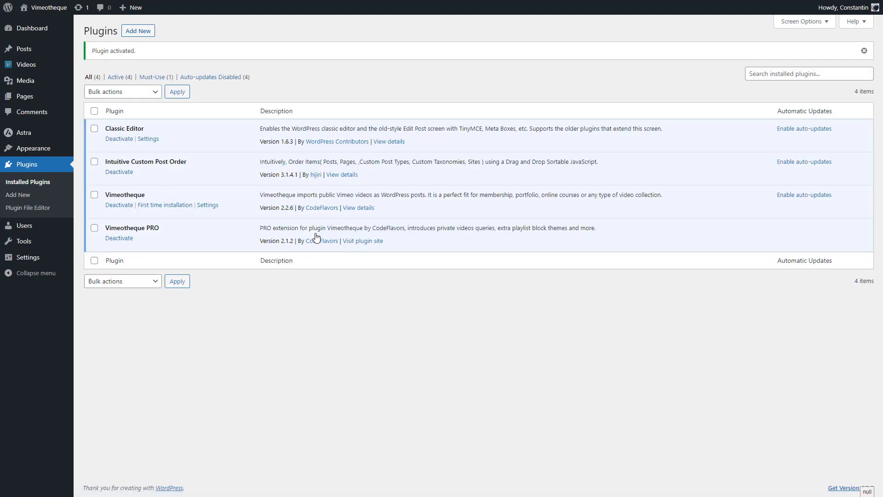
# Step: Make Vimeo Videos the sortable post type in the Intuitive Custom Post Order settings and save them
pyautogui.moveTo(37, 258)
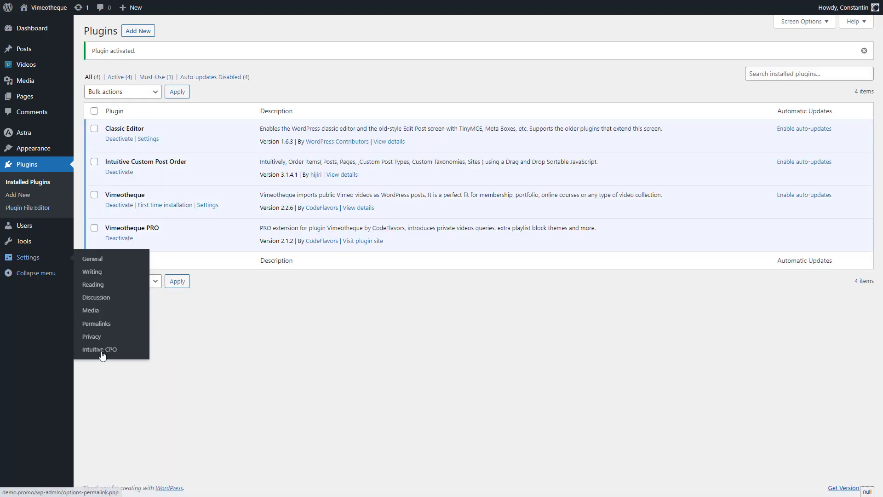
pyautogui.click(102, 355)
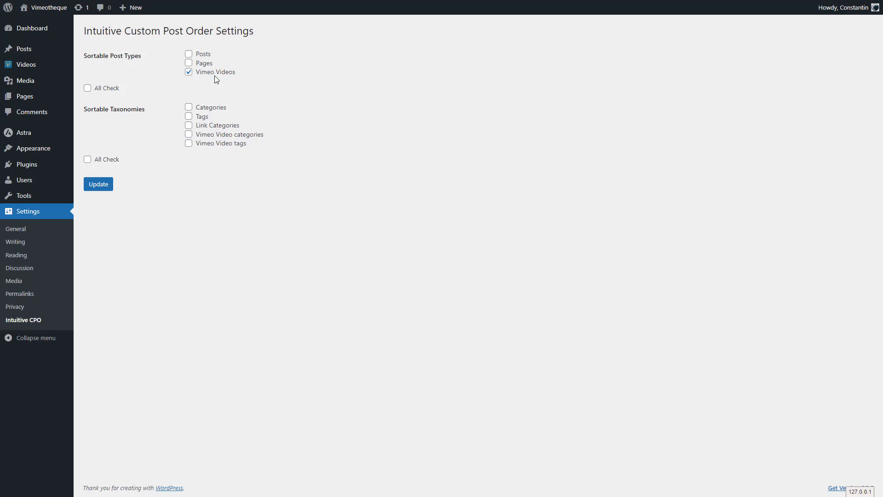
pyautogui.click(105, 187)
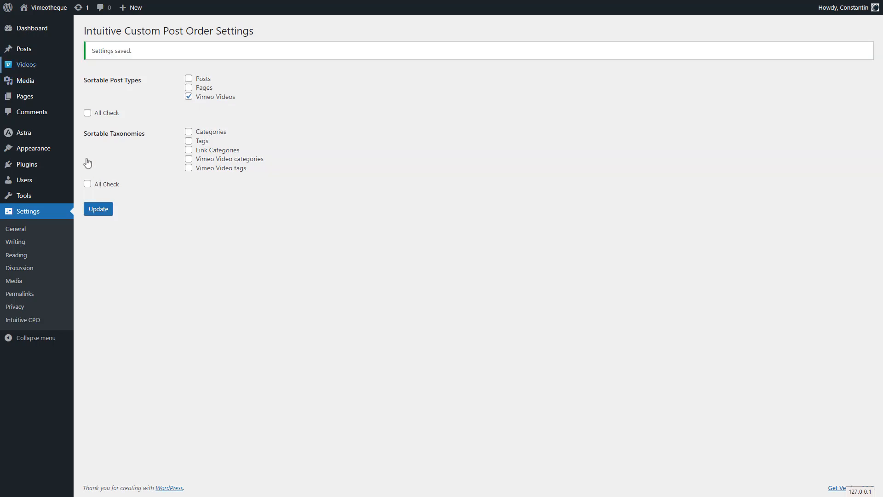
# Step: Limit the Vimeo videos list to the Music category
pyautogui.click(24, 69)
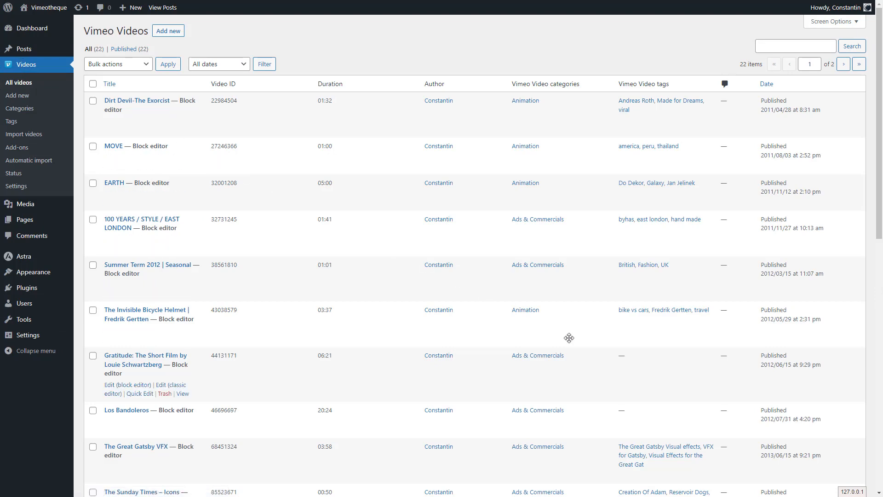
pyautogui.scroll(-6, 615, 361)
pyautogui.scroll(-5, 616, 362)
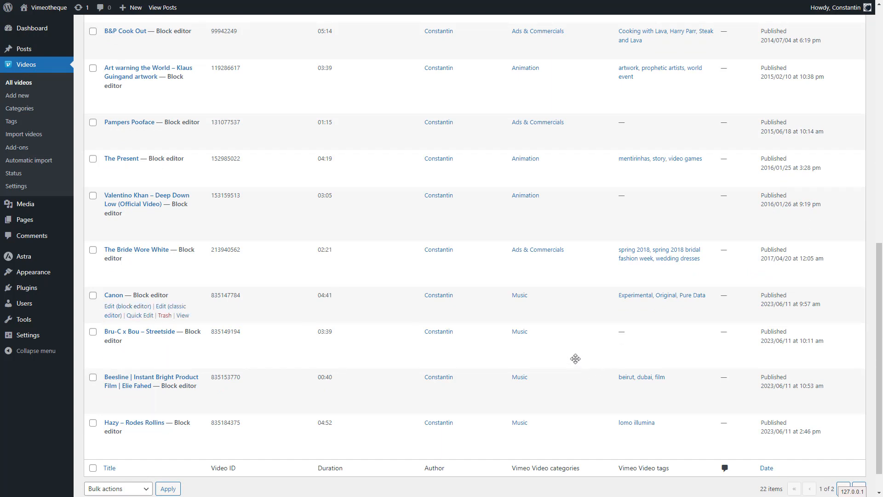
pyautogui.click(522, 299)
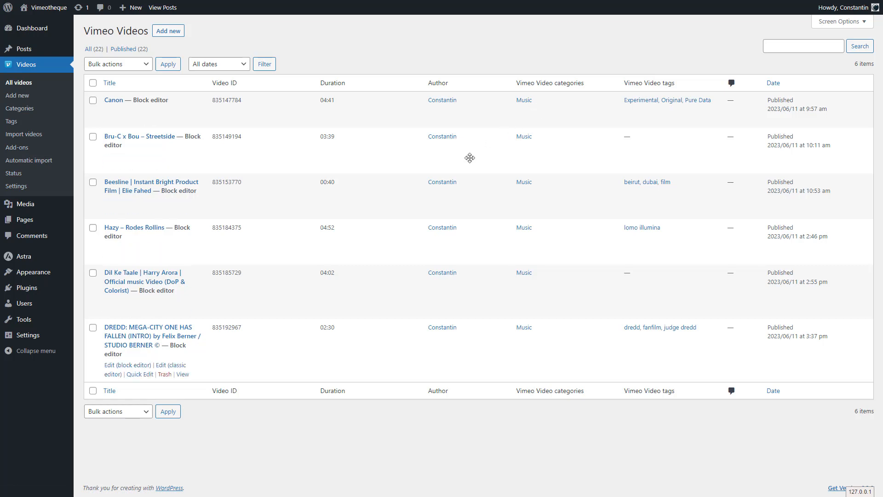
# Step: Reorder the Music videos so that Dil Ke Taale comes first, DREDD: MEGA-CITY ONE second and Hazy third
pyautogui.moveTo(298, 290); pyautogui.dragTo(300, 120)
pyautogui.moveTo(278, 151); pyautogui.dragTo(277, 100)
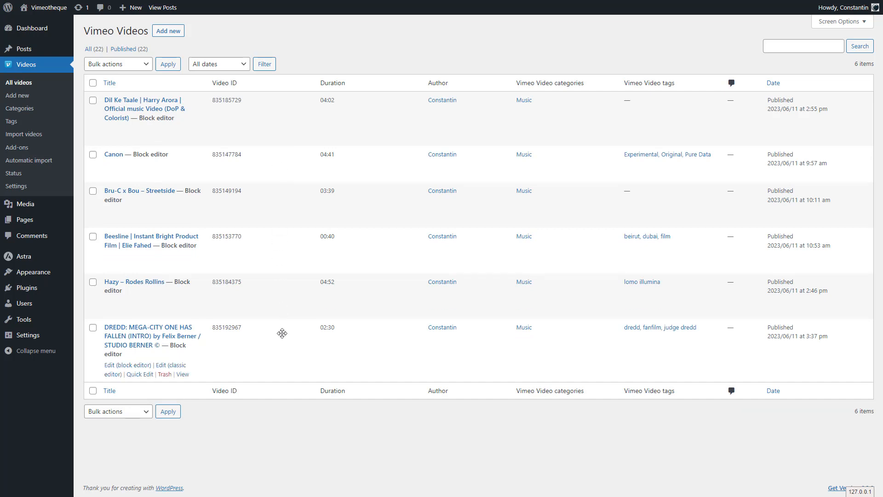
pyautogui.moveTo(282, 352); pyautogui.dragTo(291, 163)
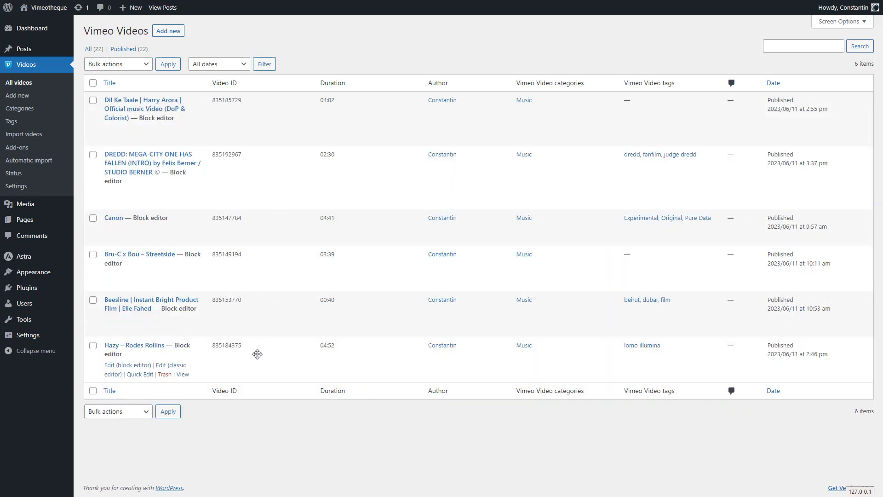
pyautogui.moveTo(261, 349); pyautogui.dragTo(275, 225)
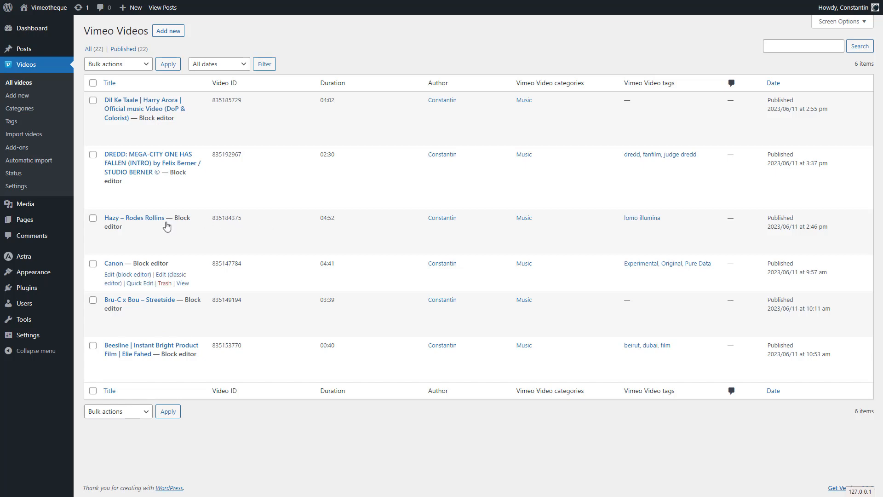
# Step: Check the video order of the Playlist page in the editor and on the published page, and return to the editor
pyautogui.click(26, 220)
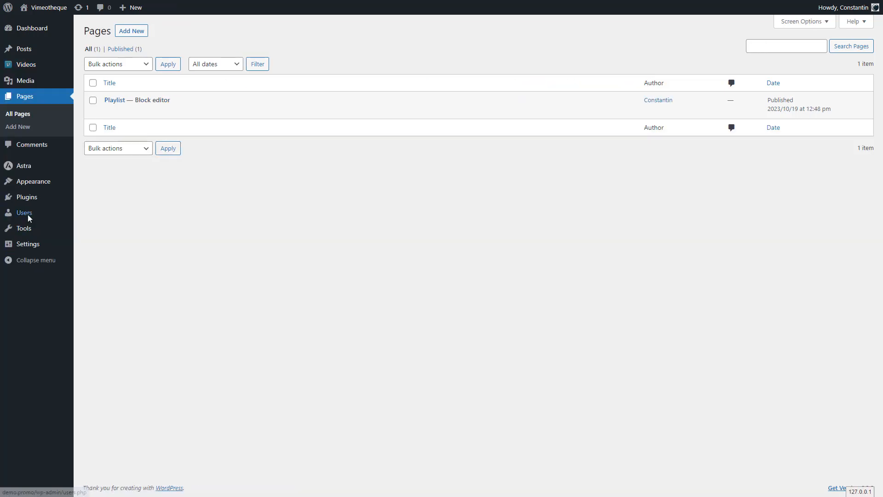
pyautogui.click(115, 101)
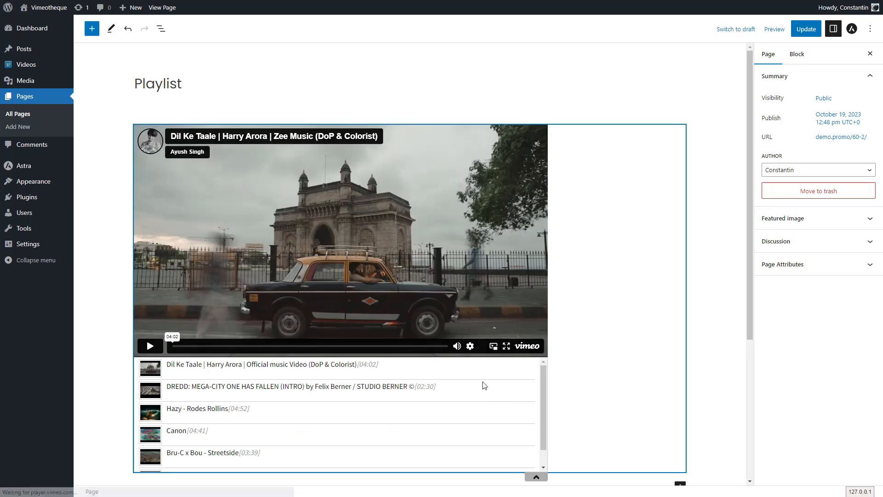
pyautogui.click(163, 8)
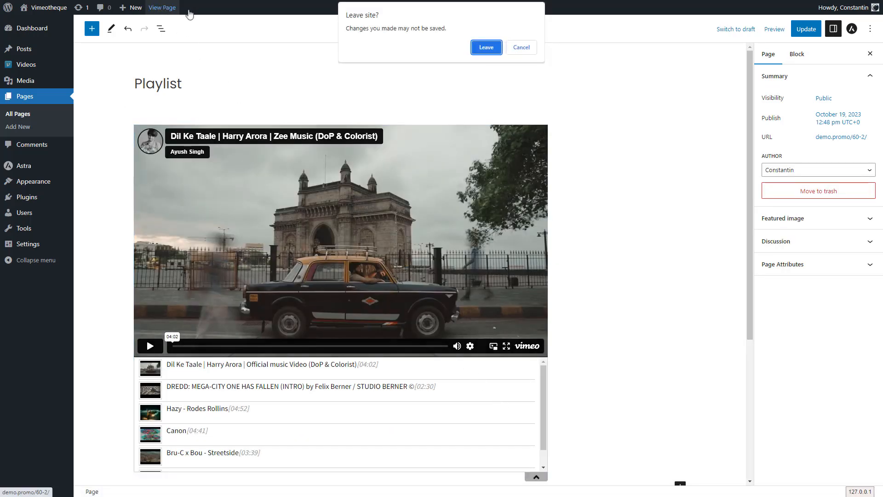
pyautogui.click(486, 48)
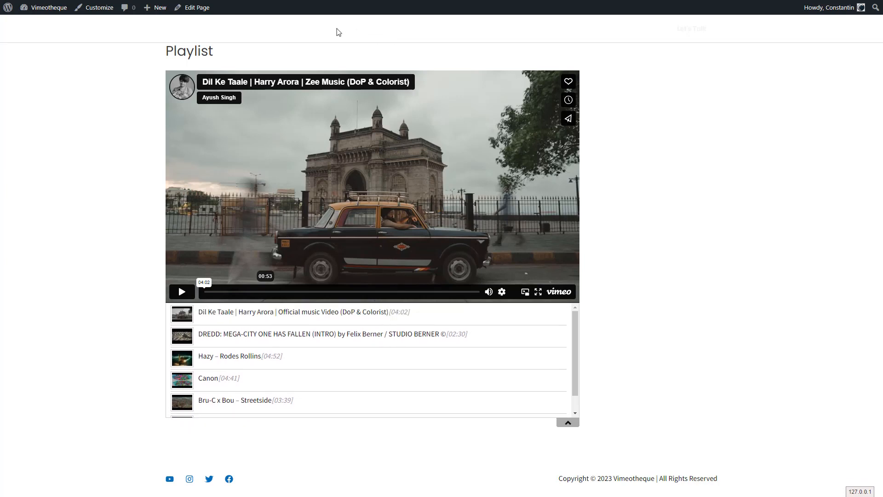
pyautogui.click(191, 8)
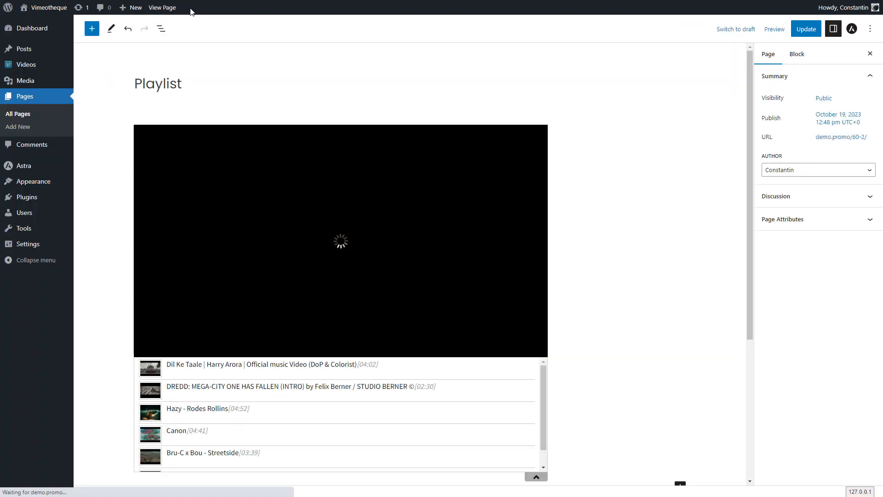
# Step: Try the Newest first posts order on the Video playlist block and restore Manual order
pyautogui.click(628, 357)
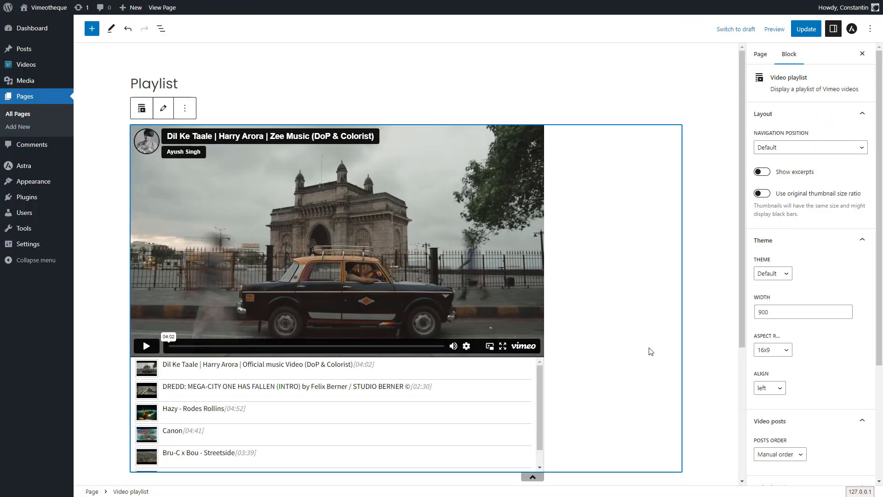
pyautogui.scroll(-3, 790, 317)
pyautogui.click(790, 317)
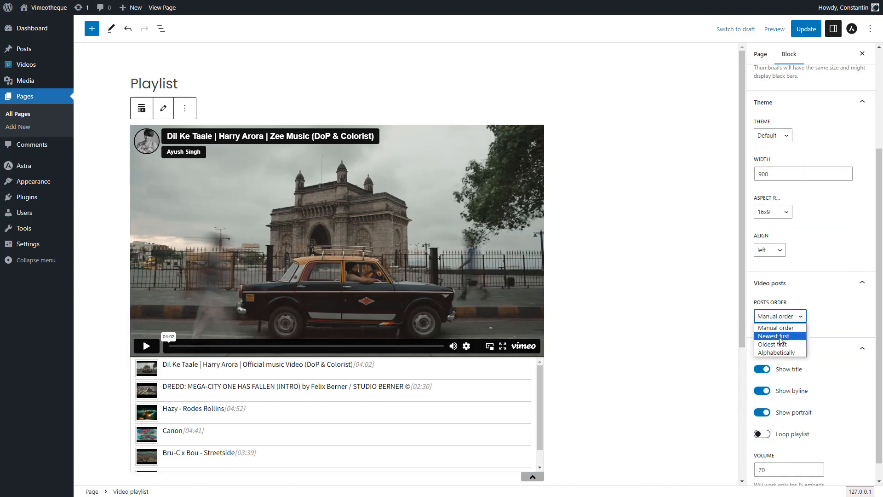
pyautogui.click(776, 326)
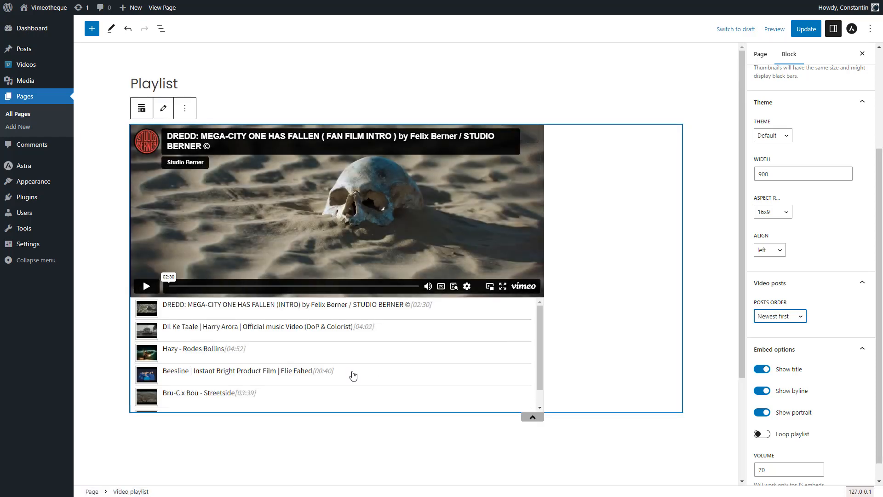
pyautogui.click(792, 316)
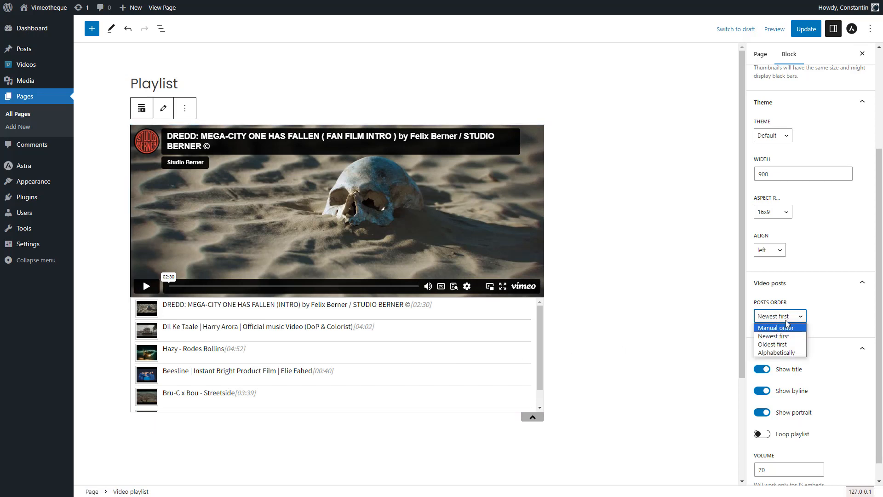
pyautogui.click(781, 328)
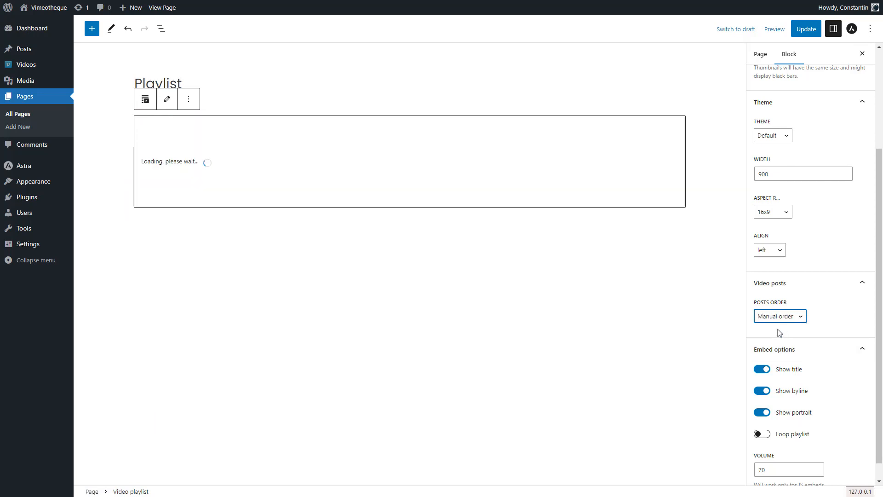
pyautogui.moveTo(41, 71)
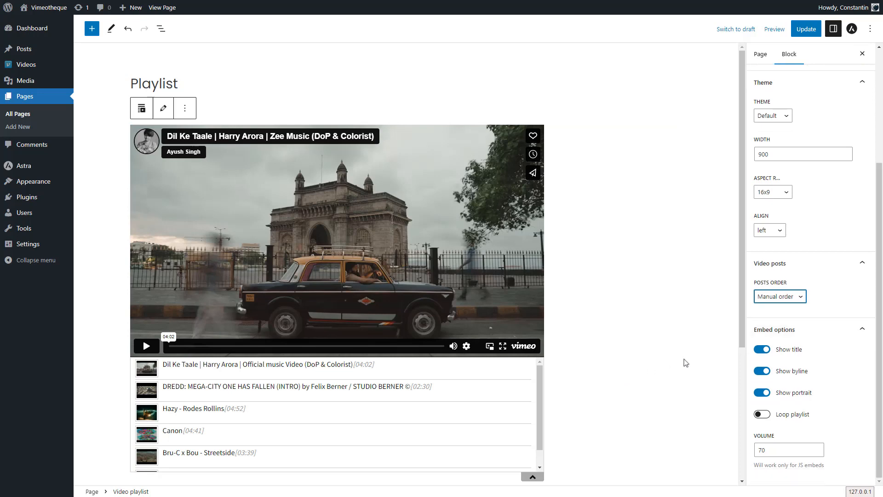
pyautogui.scroll(3, 853, 317)
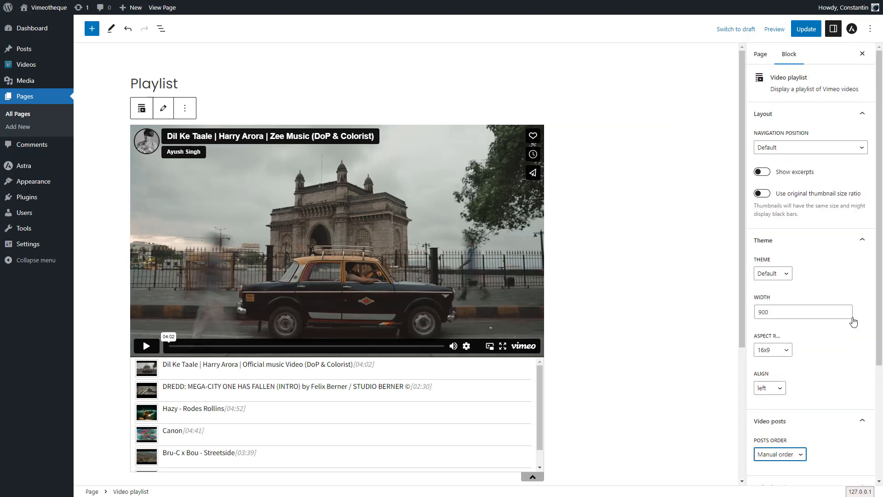
# Step: Switch the Playlist page to the classic editor, leaving the block editor without saving
pyautogui.click(870, 28)
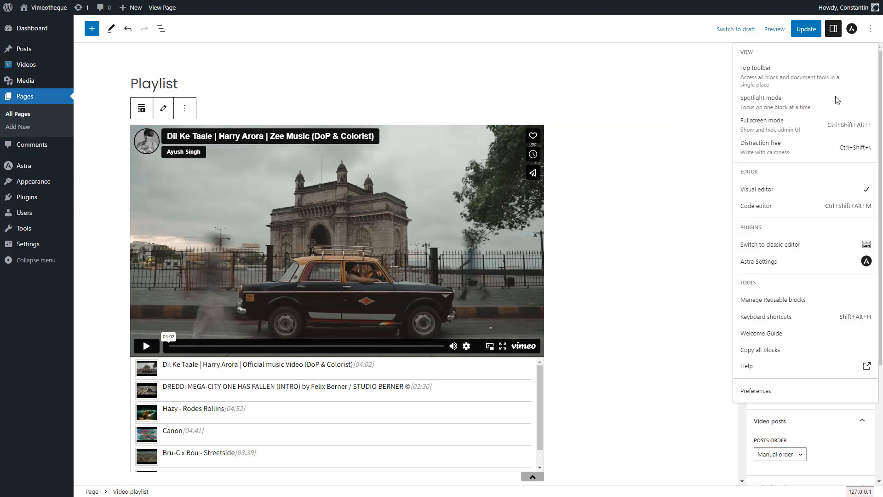
pyautogui.click(768, 245)
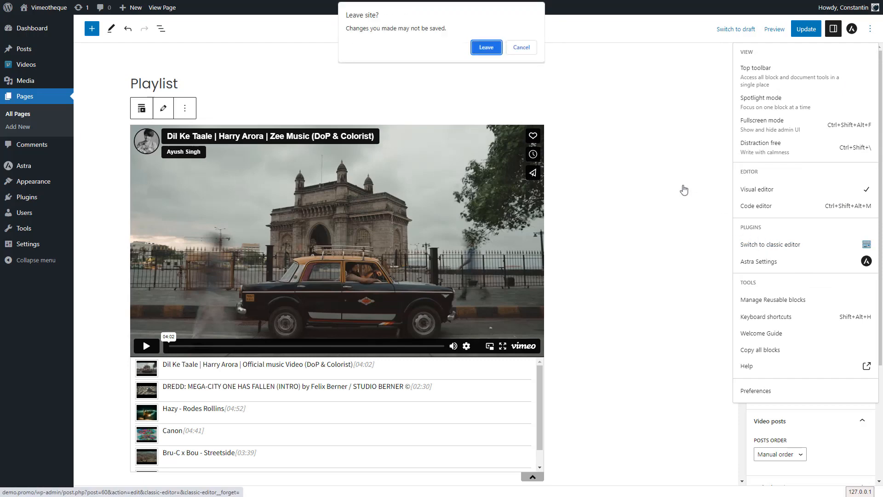
pyautogui.click(486, 47)
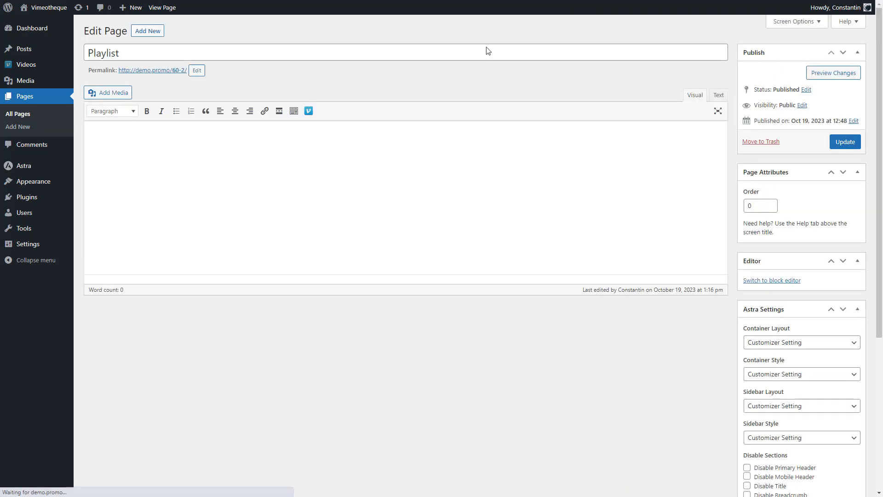
# Step: Delete the video playlist block code from the page's source text and update the page
pyautogui.click(716, 96)
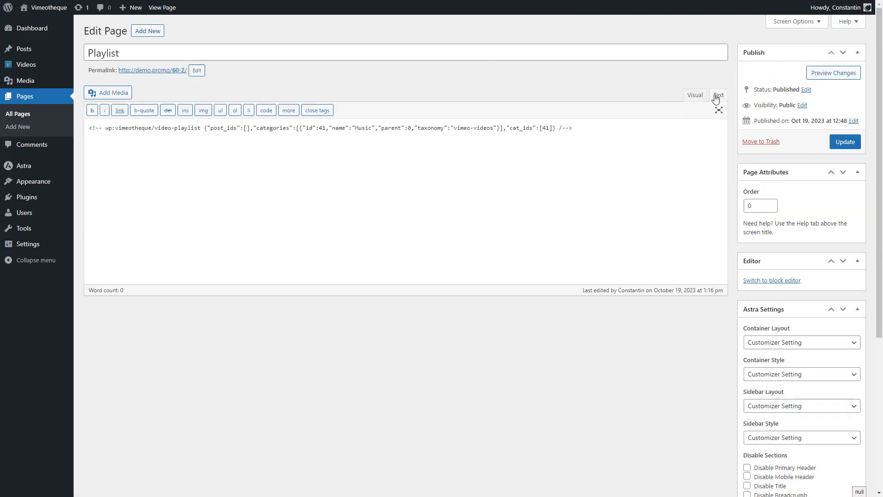
pyautogui.tripleClick(622, 130)
pyautogui.press('BackSpace')
pyautogui.click(844, 142)
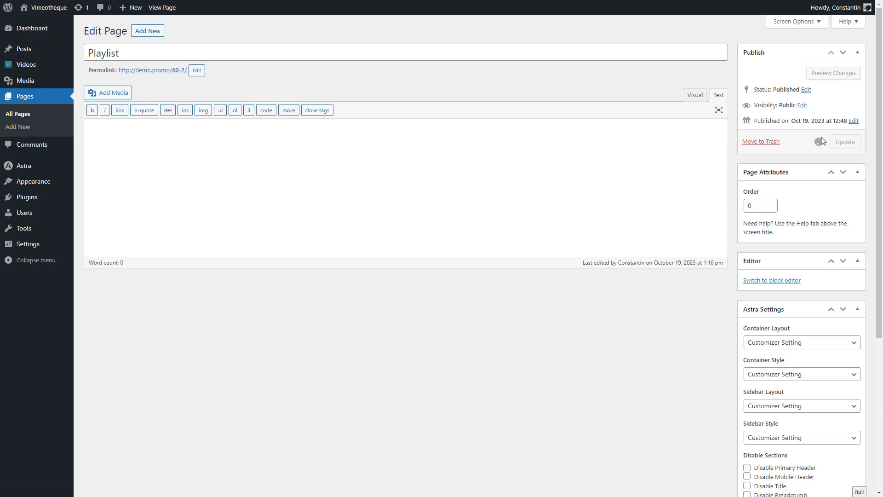
# Step: Open the Vimeo playlist settings from the visual editor and add the Music category to the shortcode
pyautogui.click(696, 95)
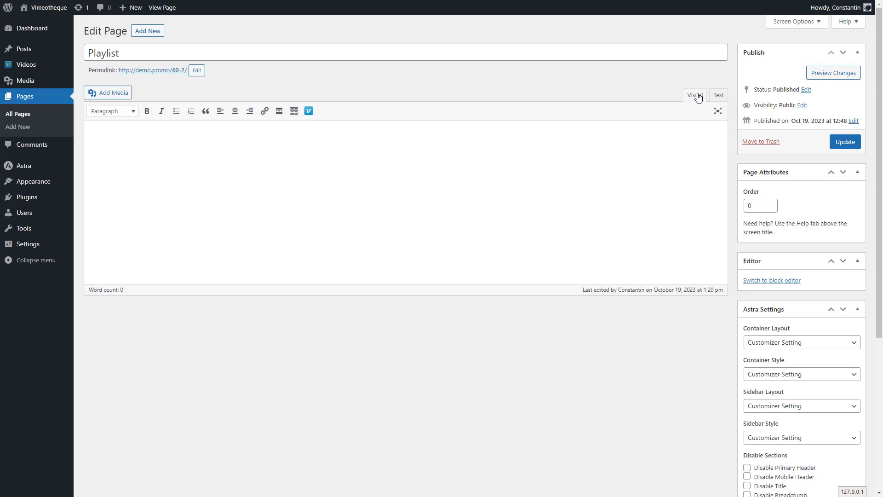
pyautogui.click(308, 111)
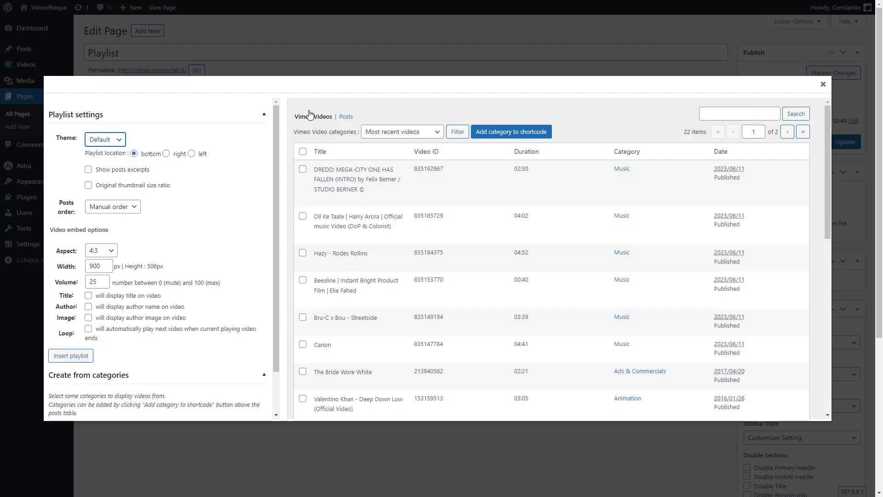
pyautogui.click(390, 130)
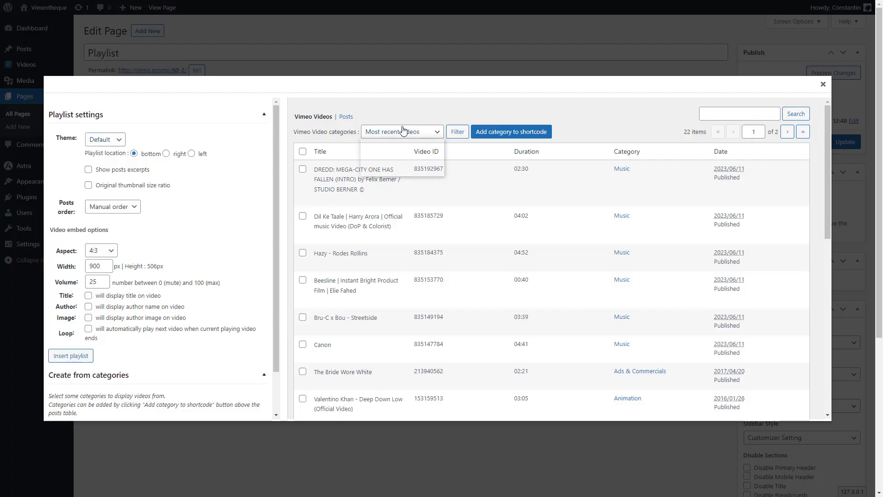
pyautogui.click(388, 171)
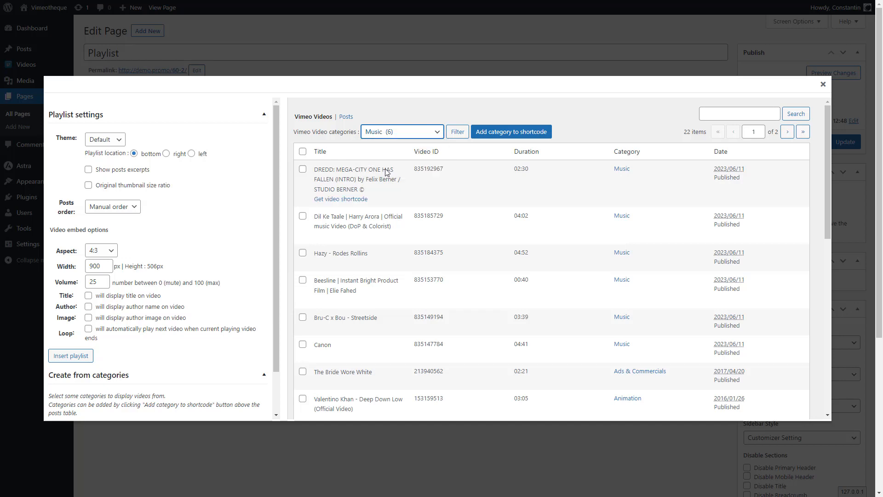
pyautogui.click(526, 134)
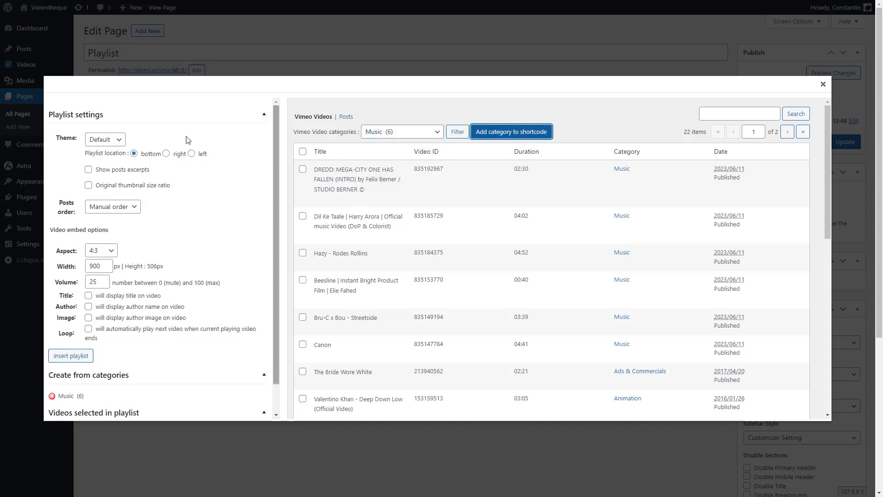
# Step: Set the playlist theme to Wall, with videos opening in a modal window and video duration shown
pyautogui.click(112, 140)
pyautogui.click(112, 180)
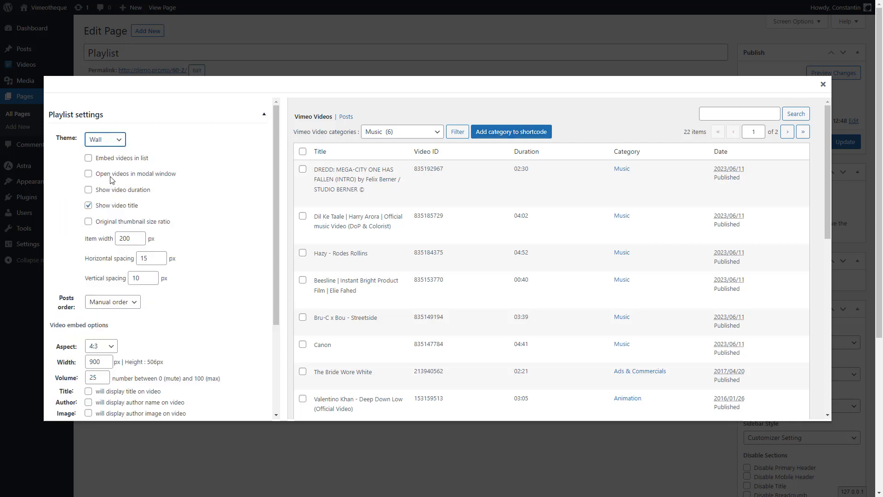
pyautogui.click(89, 174)
pyautogui.scroll(-1, 98, 253)
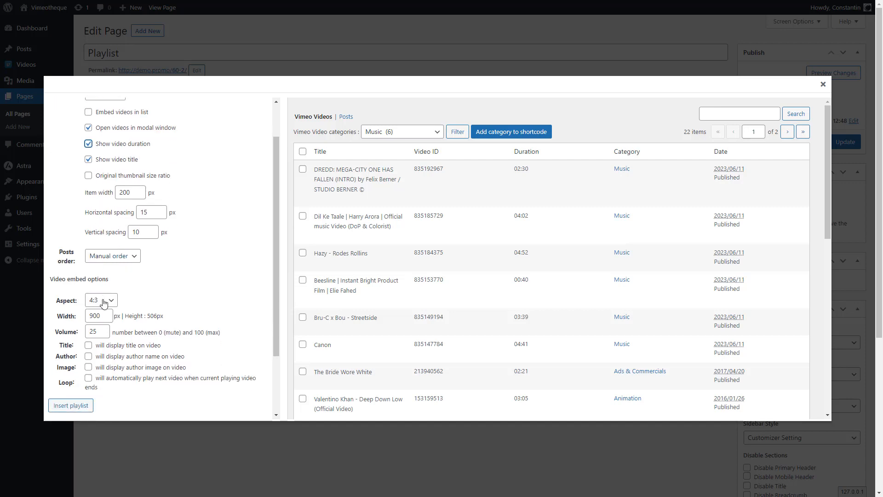
# Step: Set the video aspect to 16:9 and insert the playlist shortcode into the page
pyautogui.click(103, 300)
pyautogui.click(105, 319)
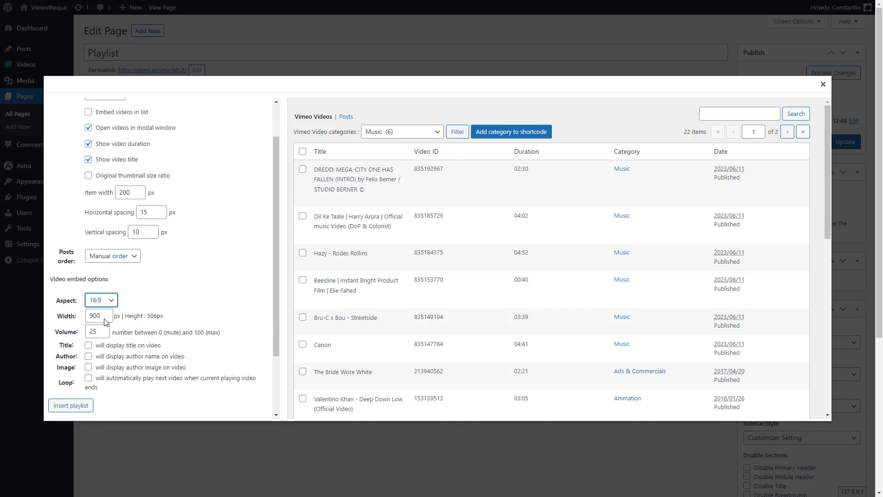
pyautogui.click(72, 407)
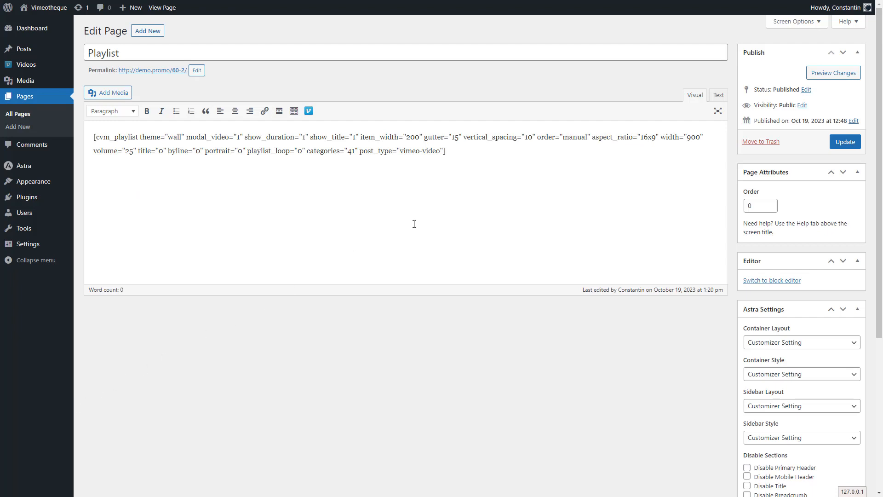
# Step: Update the Playlist page with the manual-order shortcode, view the published page and return to the editor
pyautogui.doubleClick(574, 138)
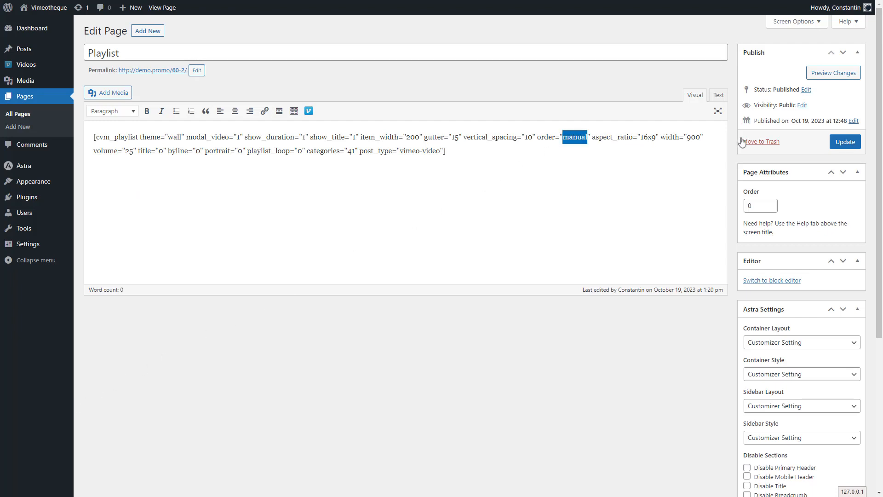
pyautogui.click(845, 142)
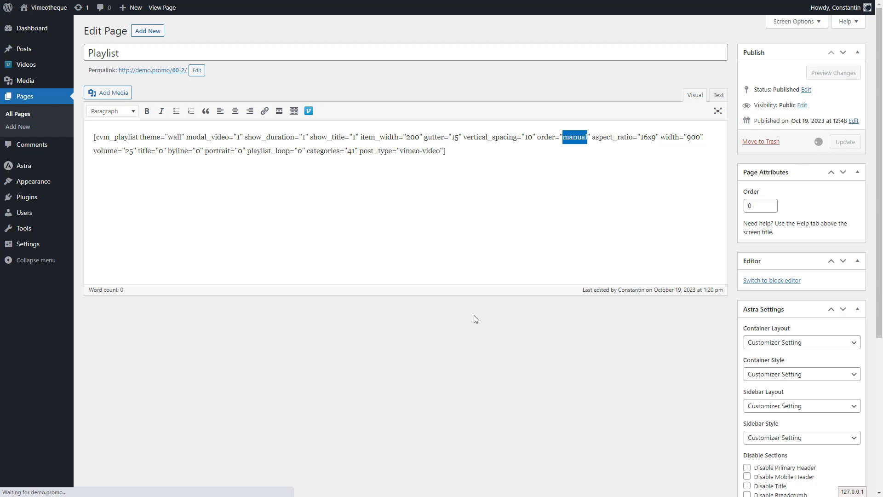
pyautogui.click(155, 74)
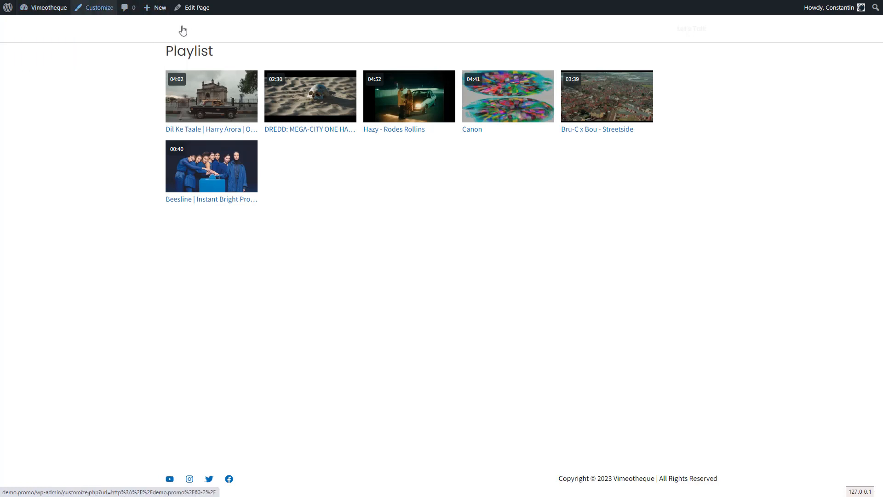
pyautogui.click(189, 11)
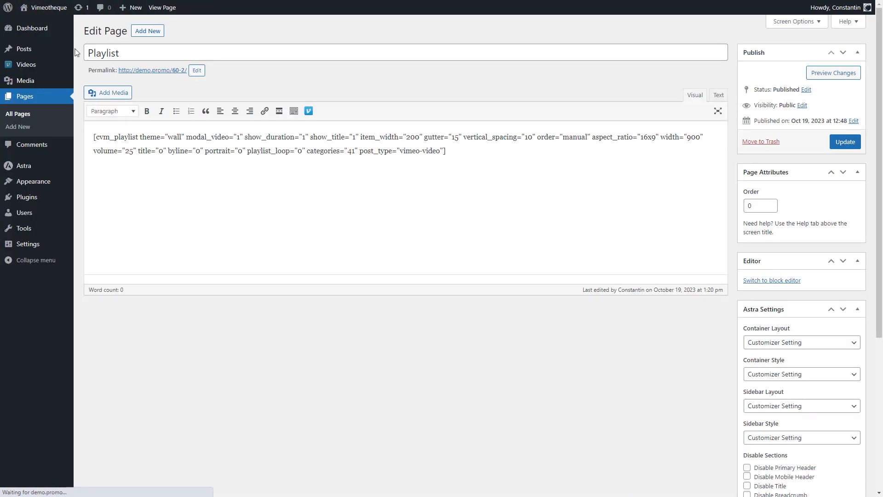
# Step: Limit the Vimeo videos list to the Music category and move Canon to first place
pyautogui.click(32, 67)
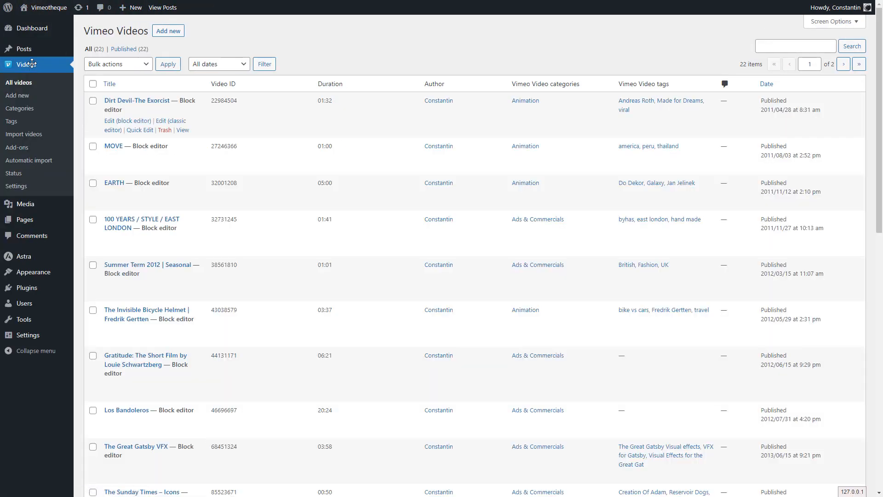
pyautogui.scroll(-8, 366, 315)
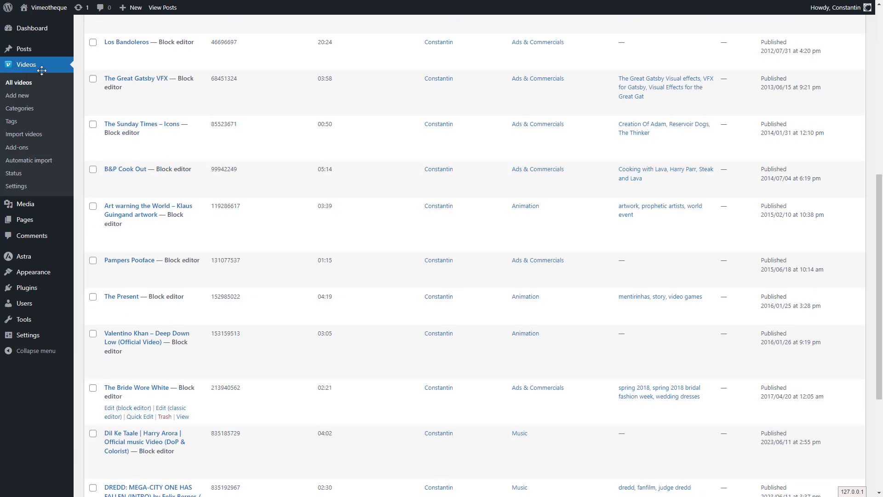
pyautogui.click(523, 433)
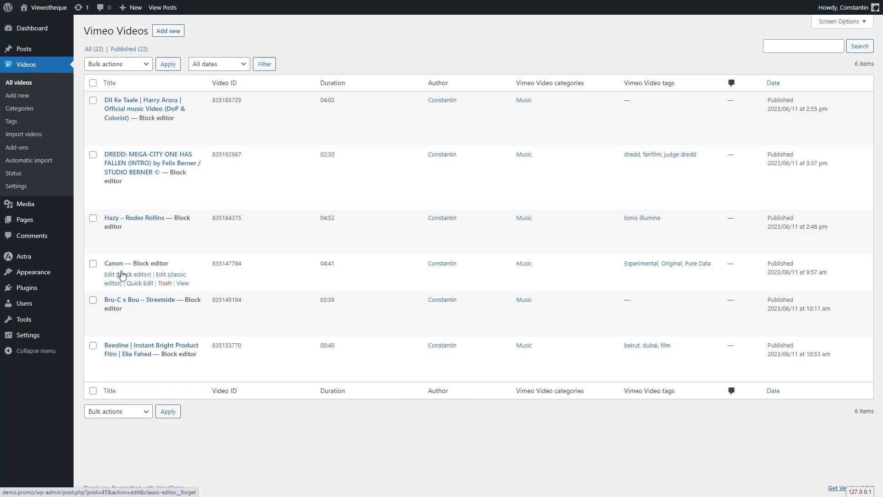
pyautogui.moveTo(298, 274); pyautogui.dragTo(285, 93)
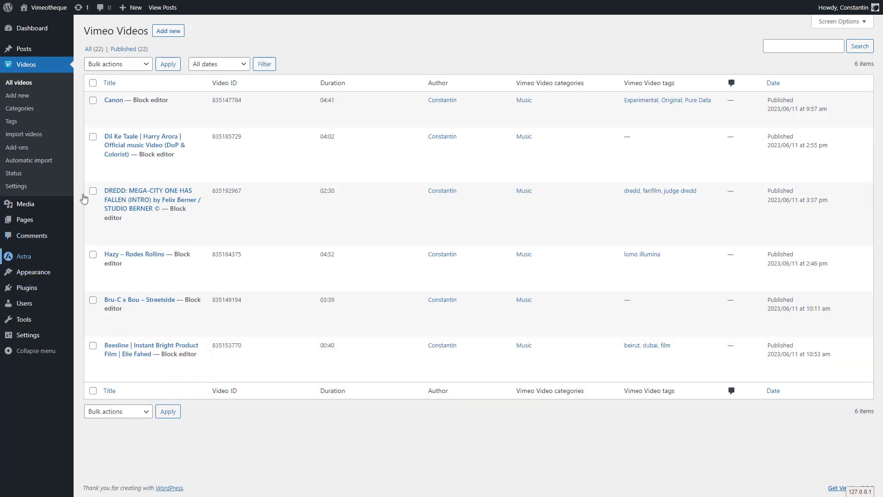
# Step: View the published Playlist page to check the video order with Canon first
pyautogui.click(25, 225)
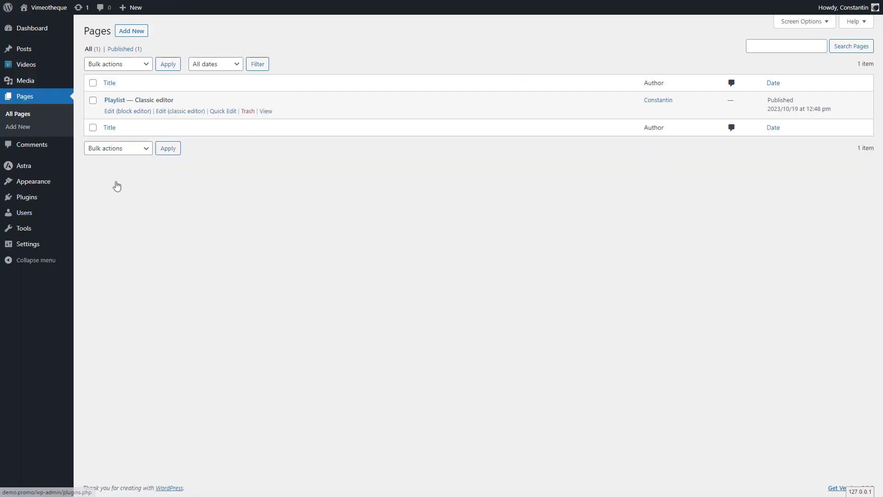
pyautogui.click(268, 117)
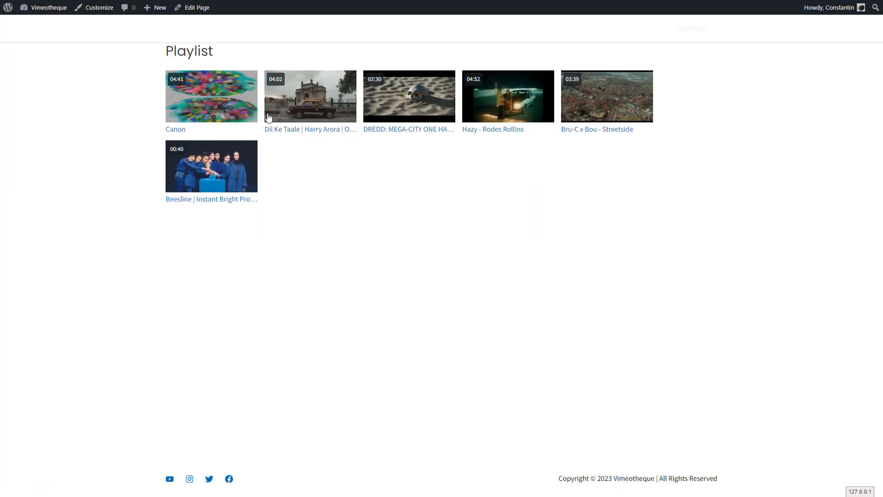